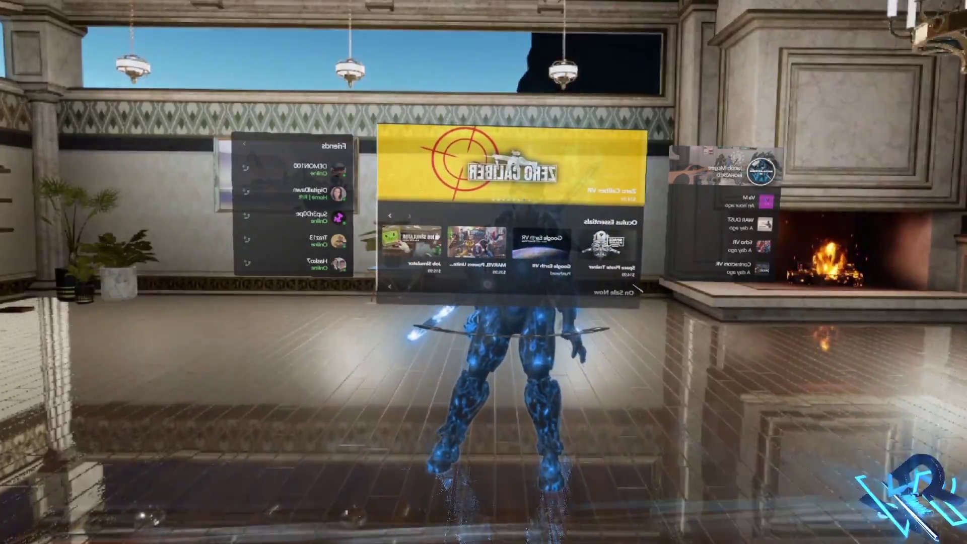
Browse the store page down through the New Releases and Multiplayer & Social VR sections, and leave it
{"action": "scroll", "coordinate": [637, 292], "scroll_direction": "down", "scroll_amount": 2}
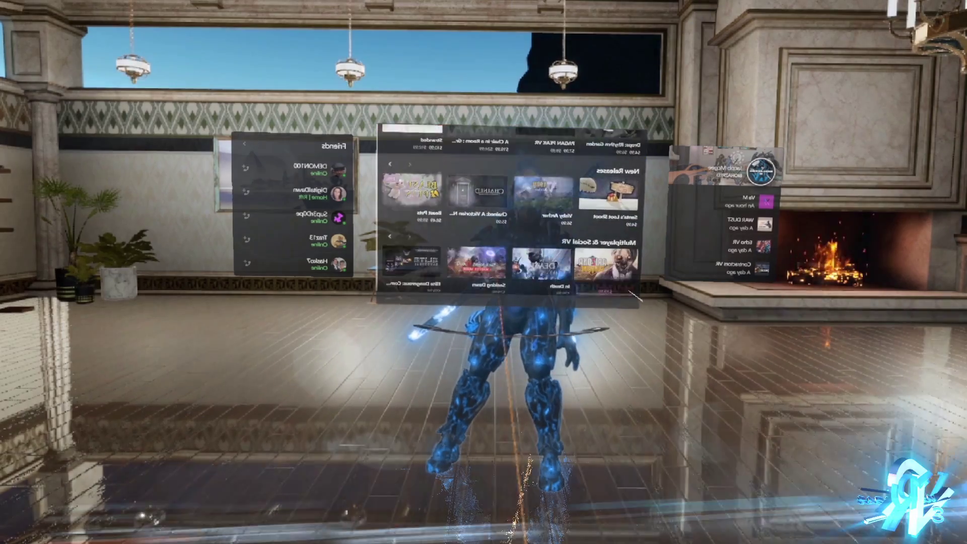
{"action": "scroll", "coordinate": [635, 296], "scroll_direction": "down", "scroll_amount": 1}
{"action": "key", "text": "Escape"}
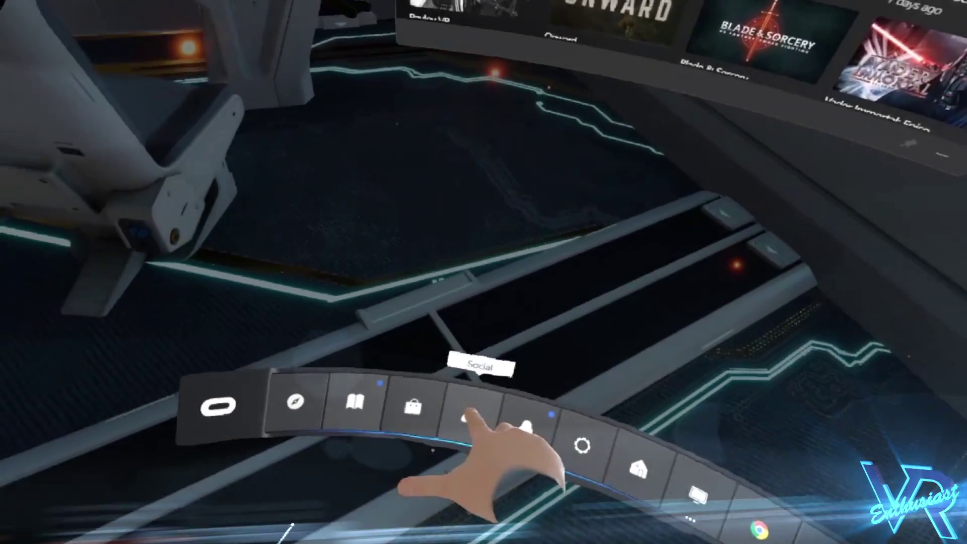
Open the Social section and look through the list of active friends
{"action": "left_click", "coordinate": [471, 421]}
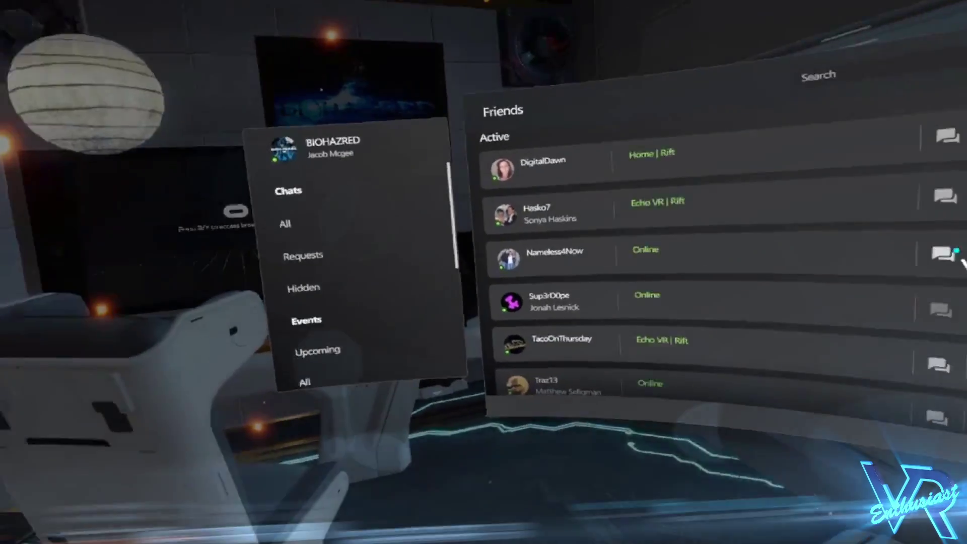
{"action": "scroll", "coordinate": [496, 247], "scroll_direction": "down", "scroll_amount": 3}
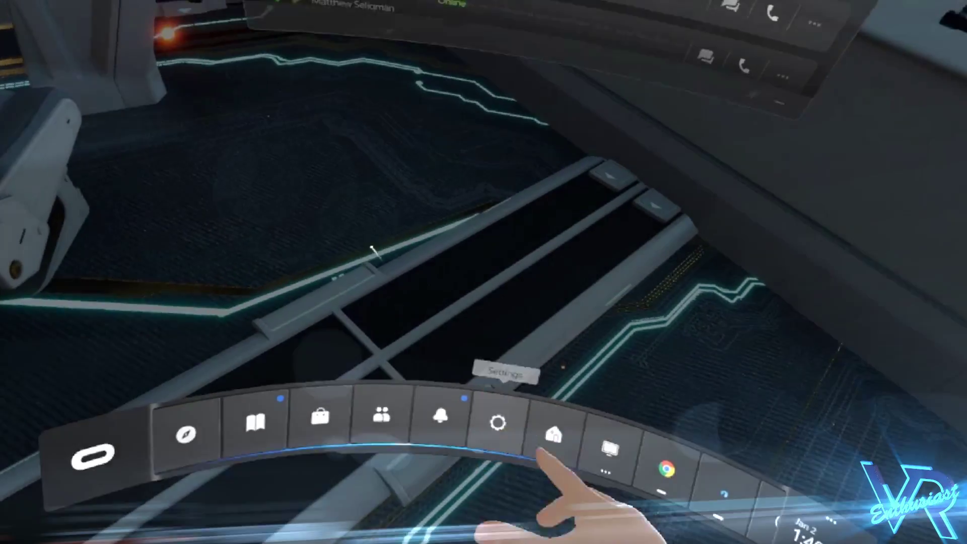
Open Settings and review the Dash, Guardian, Headset and other setting pages
{"action": "left_click", "coordinate": [483, 386]}
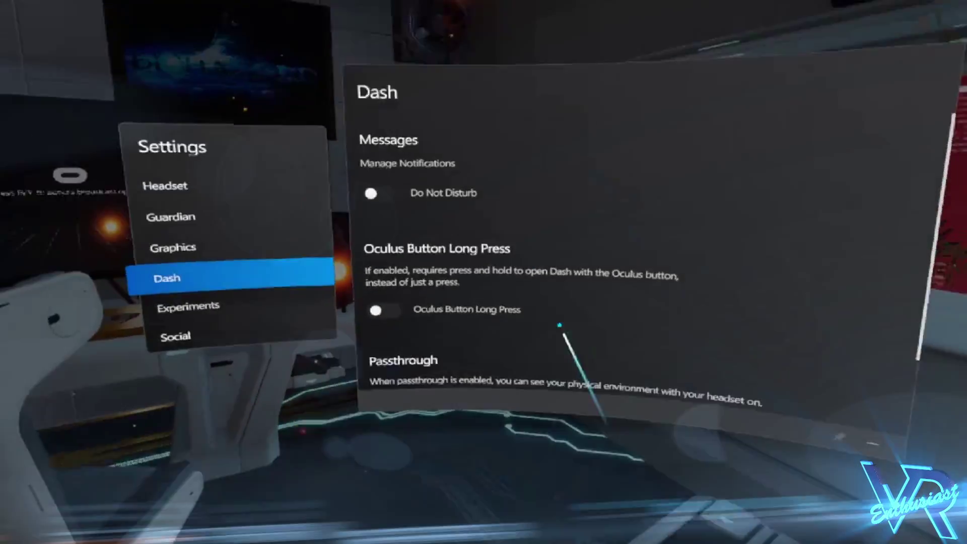
{"action": "scroll", "coordinate": [554, 342], "scroll_direction": "down", "scroll_amount": 3}
{"action": "scroll", "coordinate": [569, 393], "scroll_direction": "up", "scroll_amount": 3}
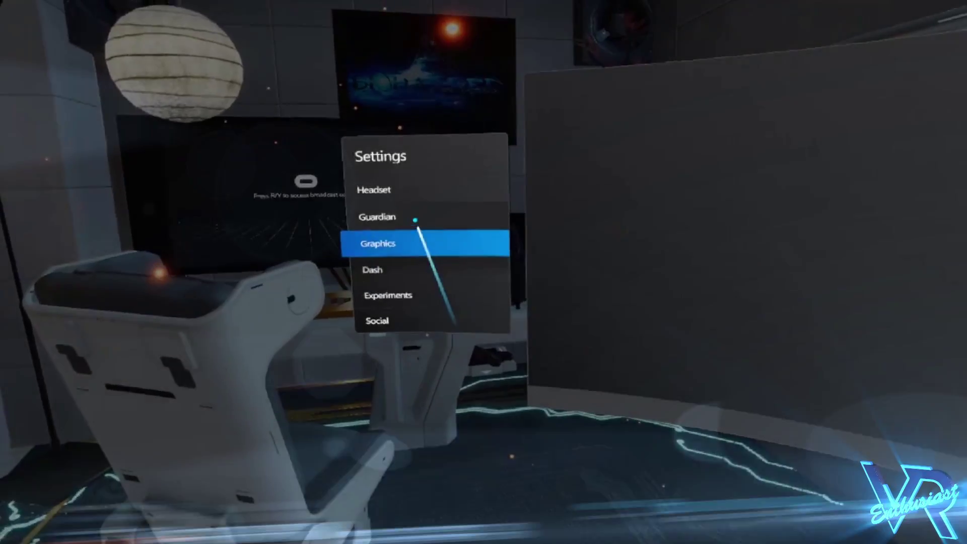
{"action": "left_click", "coordinate": [410, 215]}
{"action": "left_click", "coordinate": [331, 183]}
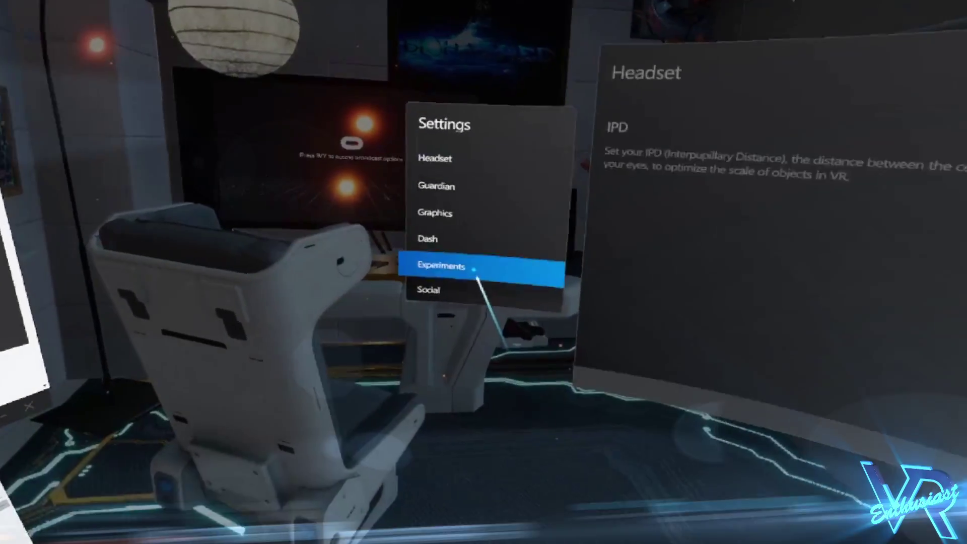
{"action": "left_click", "coordinate": [469, 270]}
{"action": "scroll", "coordinate": [554, 230], "scroll_direction": "down", "scroll_amount": 2}
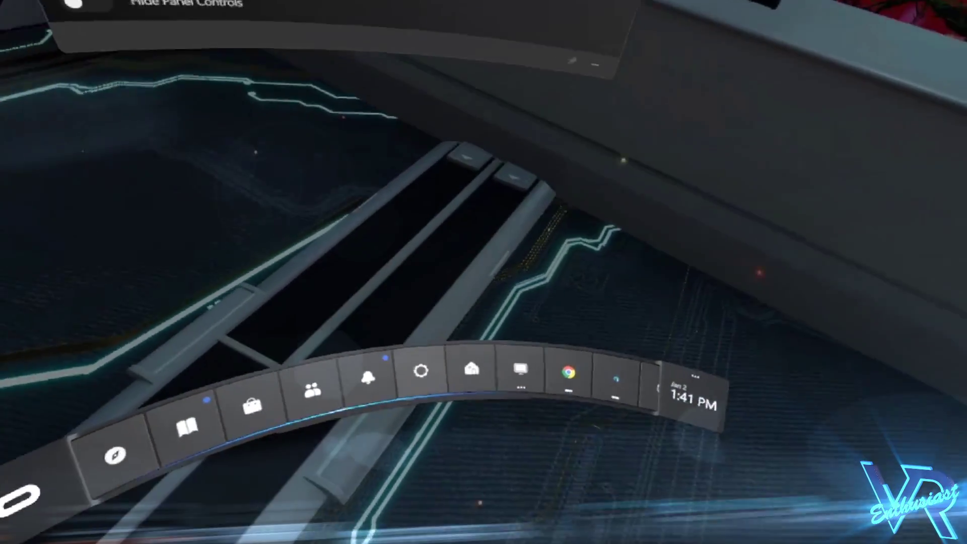
Open a desktop monitor view, pull the 3D Builder window out as a separate floating panel, and position and enlarge it
{"action": "left_click", "coordinate": [521, 411]}
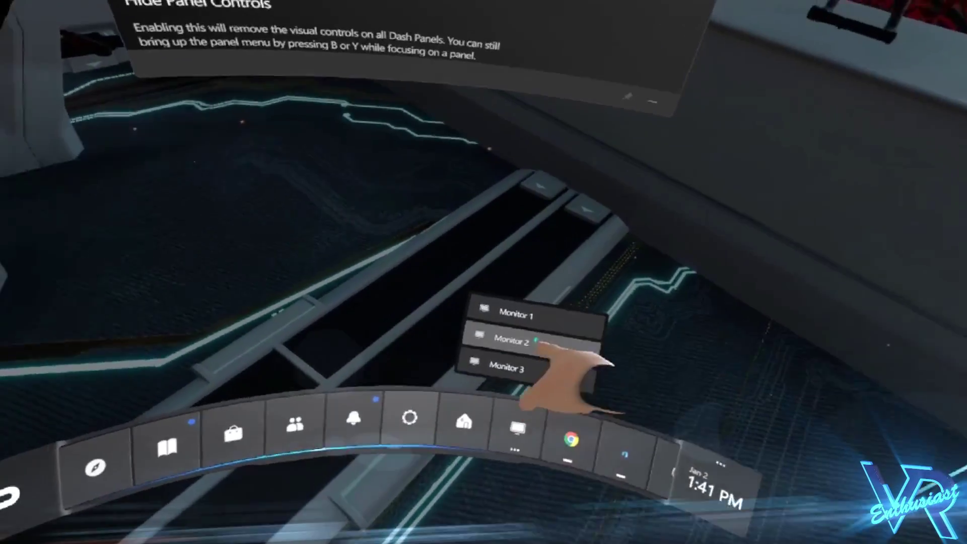
{"action": "left_click", "coordinate": [548, 463]}
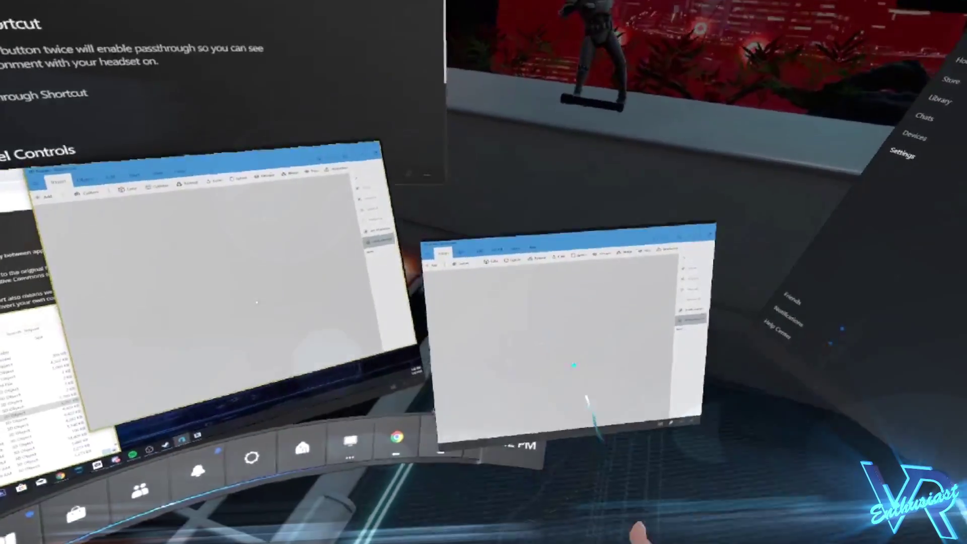
{"action": "left_click_drag", "start_coordinate": [577, 385], "coordinate": [610, 422]}
{"action": "left_click_drag", "start_coordinate": [585, 459], "coordinate": [826, 404]}
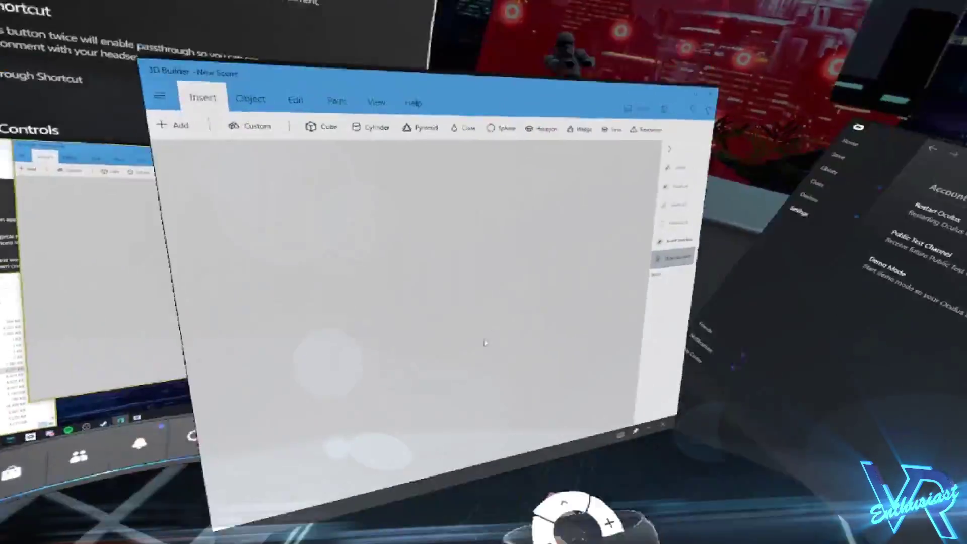
{"action": "left_click_drag", "start_coordinate": [484, 342], "coordinate": [551, 389]}
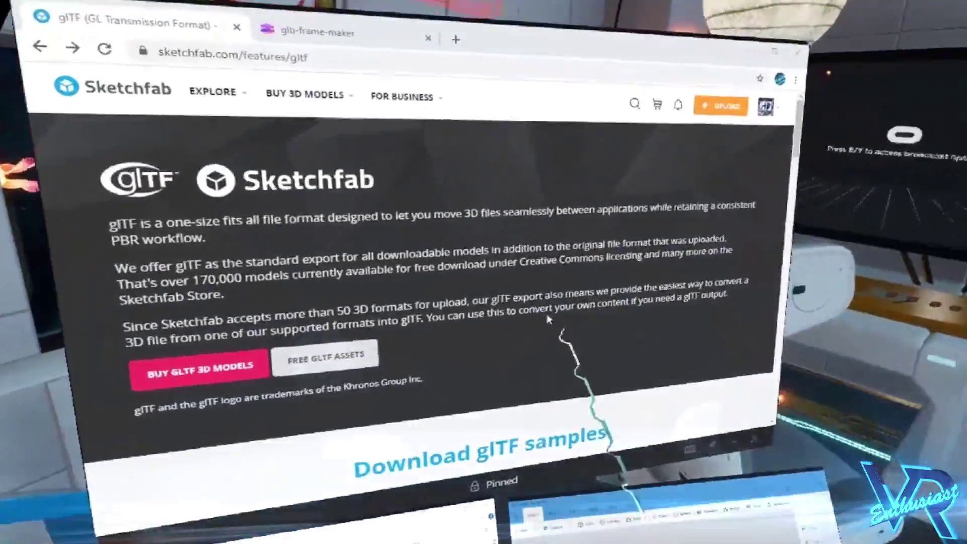
Open the free glTF assets from Sketchfab's glTF page and browse the downloadable models
{"action": "scroll", "coordinate": [549, 319], "scroll_direction": "down", "scroll_amount": 3}
{"action": "scroll", "coordinate": [574, 347], "scroll_direction": "up", "scroll_amount": 2}
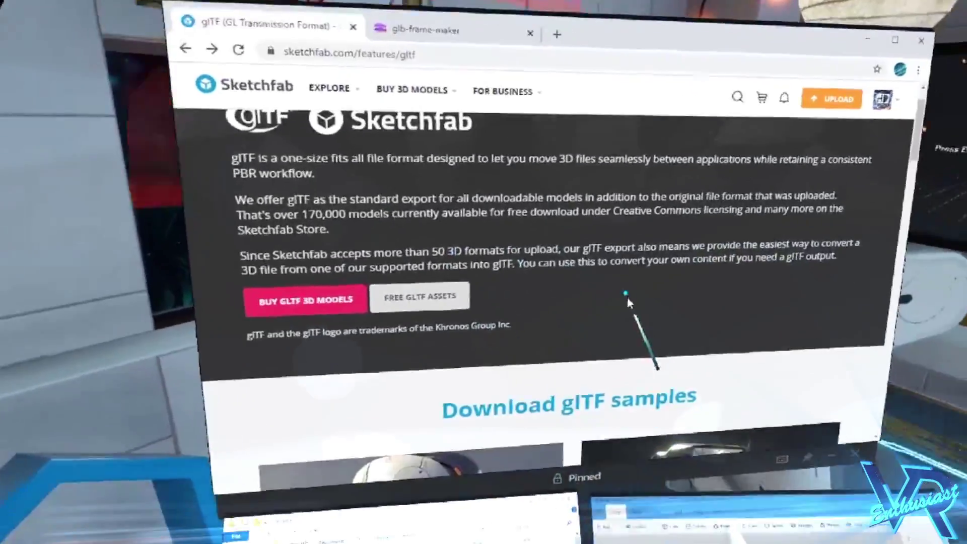
{"action": "left_click", "coordinate": [419, 297]}
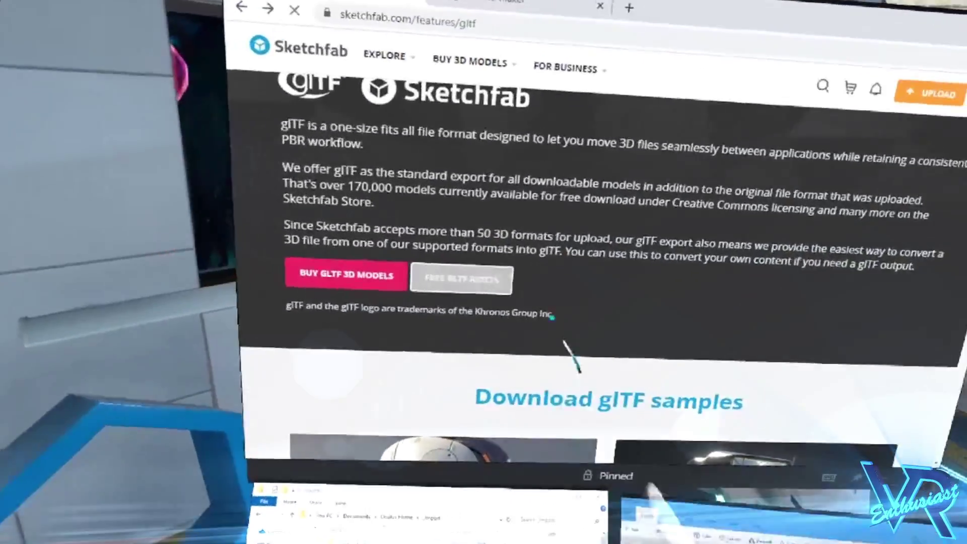
{"action": "scroll", "coordinate": [564, 271], "scroll_direction": "down", "scroll_amount": 2}
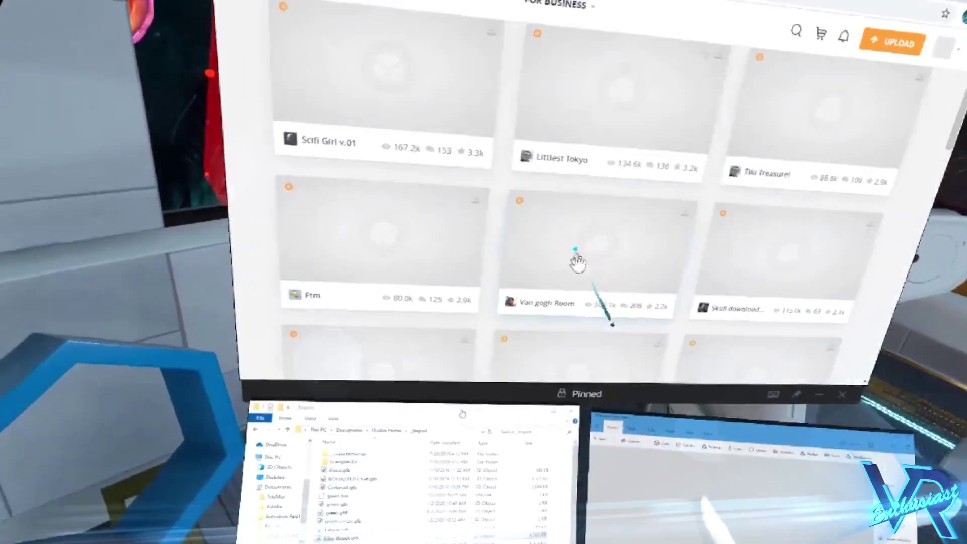
{"action": "scroll", "coordinate": [577, 259], "scroll_direction": "down", "scroll_amount": 5}
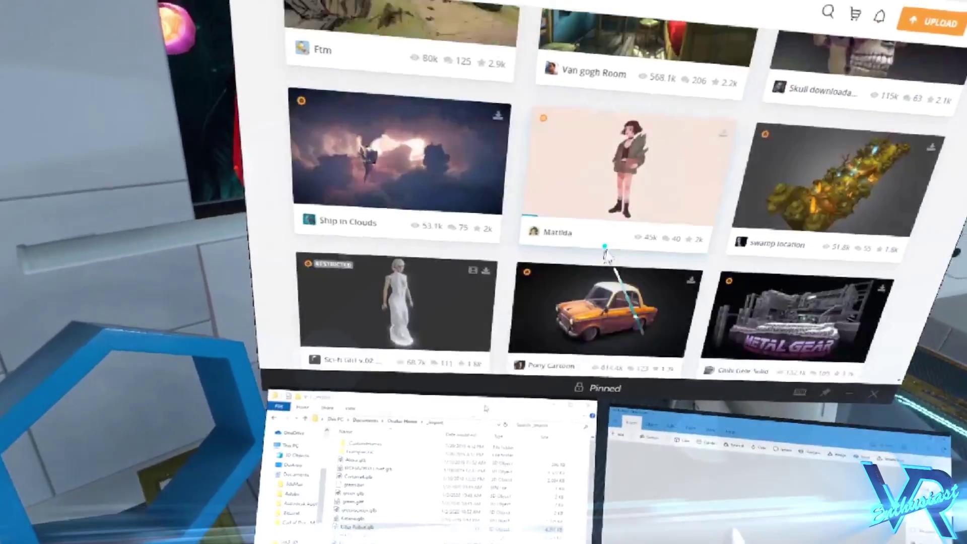
{"action": "scroll", "coordinate": [604, 247], "scroll_direction": "down", "scroll_amount": 10}
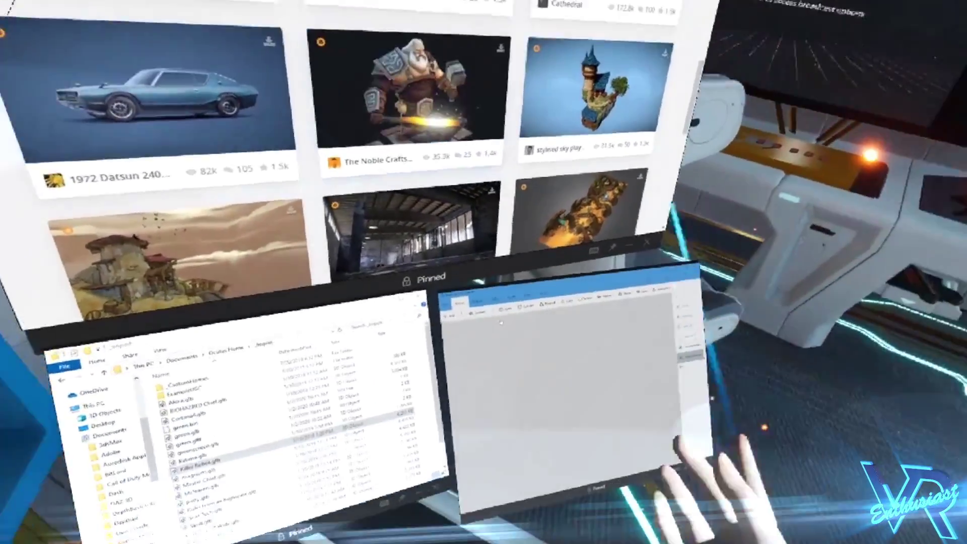
Bring the 3D Builder panel closer, insert a cube into the scene and flatten it to about 9 mm along one axis
{"action": "left_click_drag", "start_coordinate": [524, 360], "coordinate": [697, 443]}
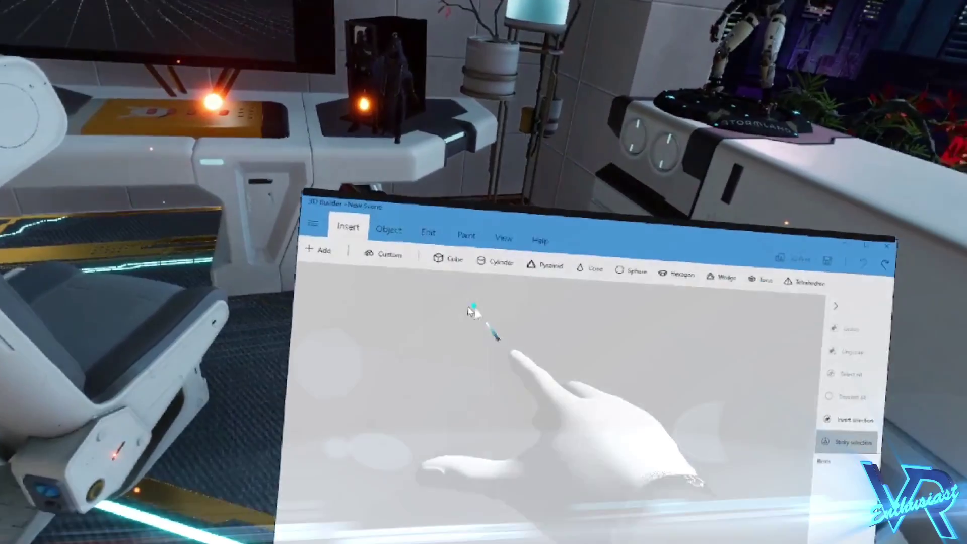
{"action": "left_click", "coordinate": [448, 258]}
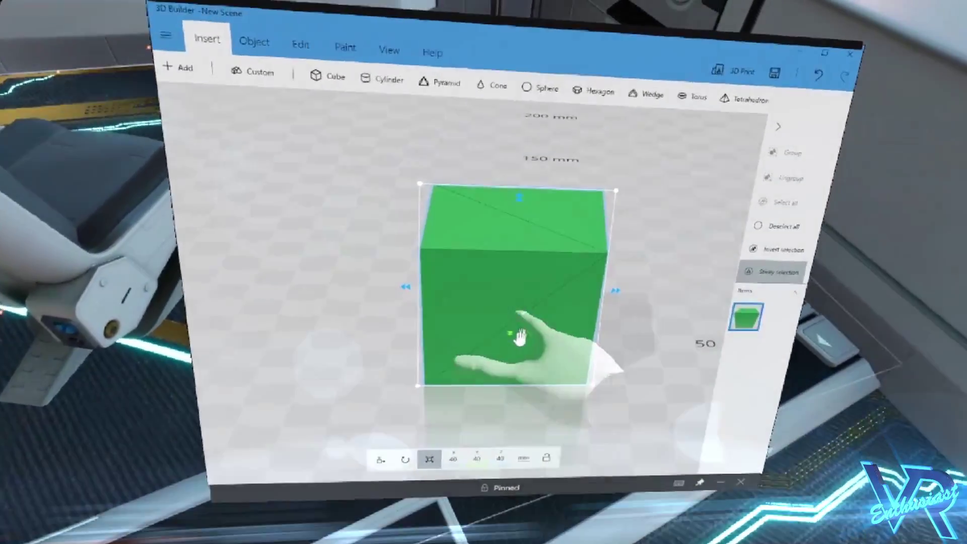
{"action": "left_click_drag", "start_coordinate": [521, 336], "coordinate": [504, 380]}
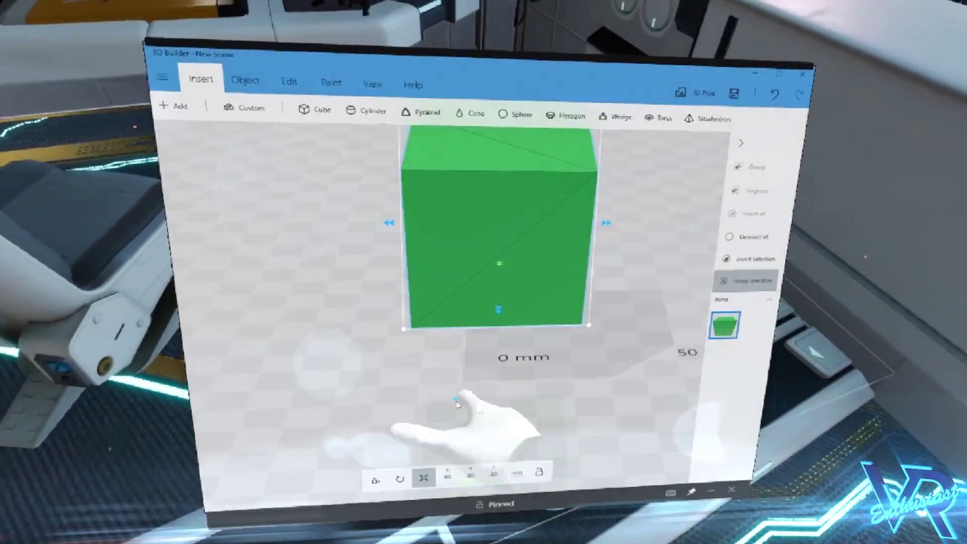
{"action": "left_click_drag", "start_coordinate": [512, 387], "coordinate": [375, 421]}
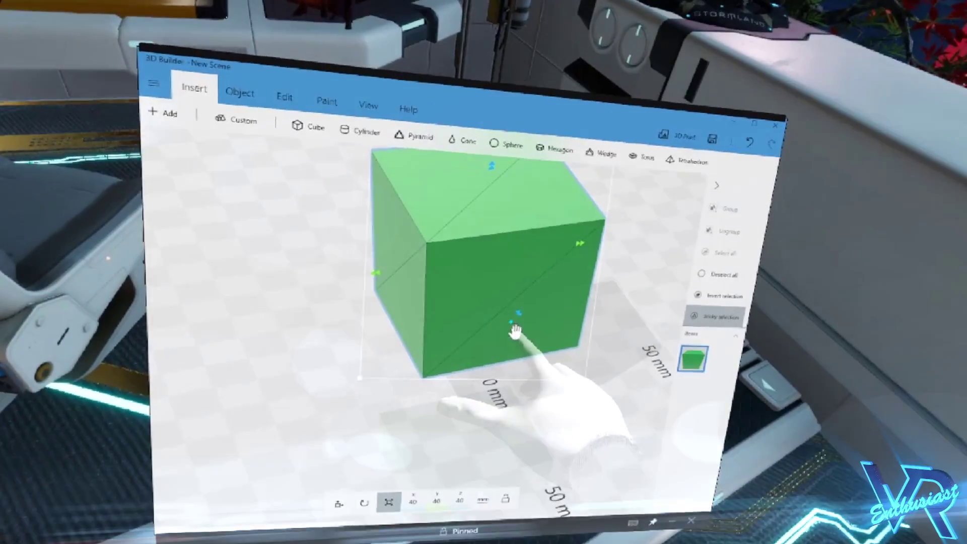
{"action": "mouse_move", "coordinate": [522, 339]}
{"action": "left_mouse_down"}
{"action": "mouse_move", "coordinate": [533, 346]}
{"action": "mouse_move", "coordinate": [521, 322]}
{"action": "mouse_move", "coordinate": [532, 324]}
{"action": "mouse_move", "coordinate": [523, 337]}
{"action": "left_mouse_up"}
{"action": "left_click_drag", "start_coordinate": [593, 372], "coordinate": [566, 384]}
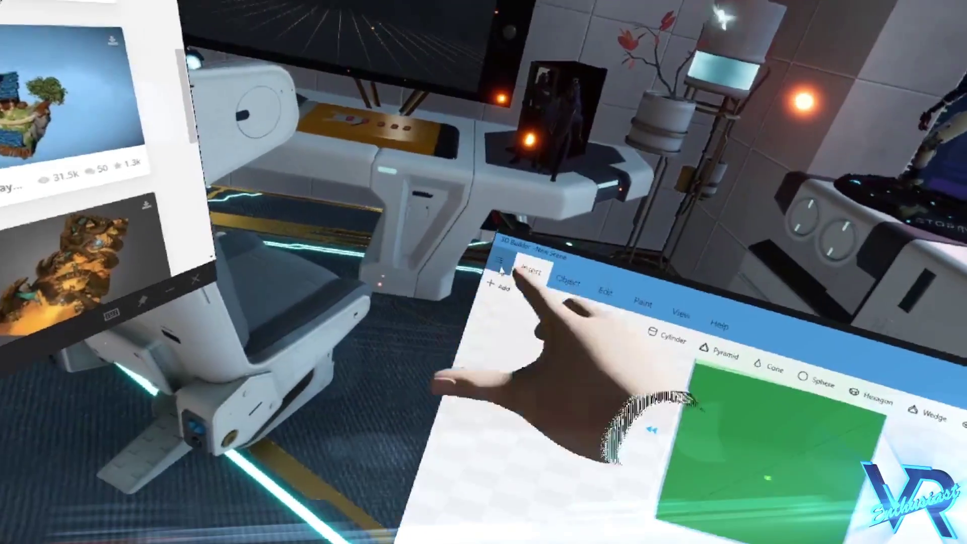
Open the Save As dialog for the flattened cube in Documents and choose GLB format (*.glb) as the file type
{"action": "left_click", "coordinate": [499, 270]}
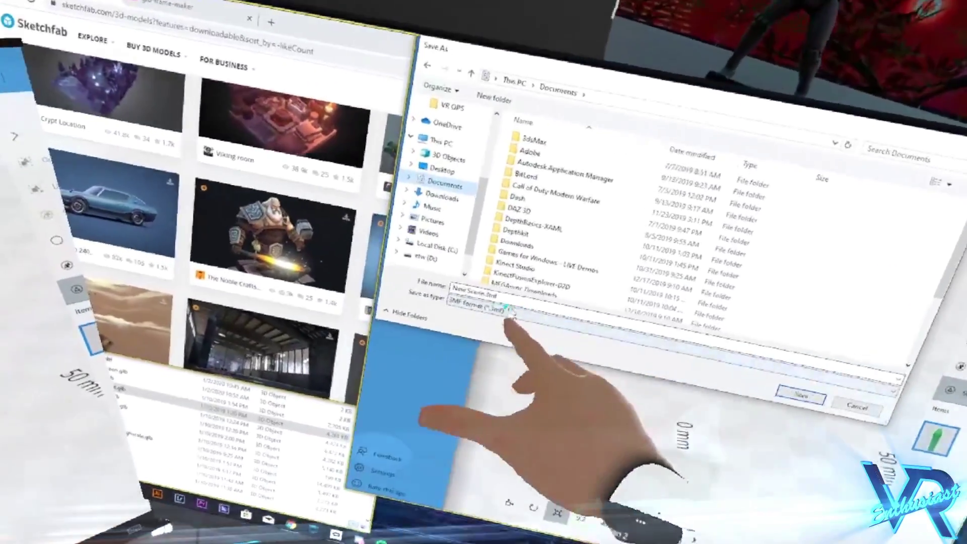
{"action": "left_click", "coordinate": [506, 309]}
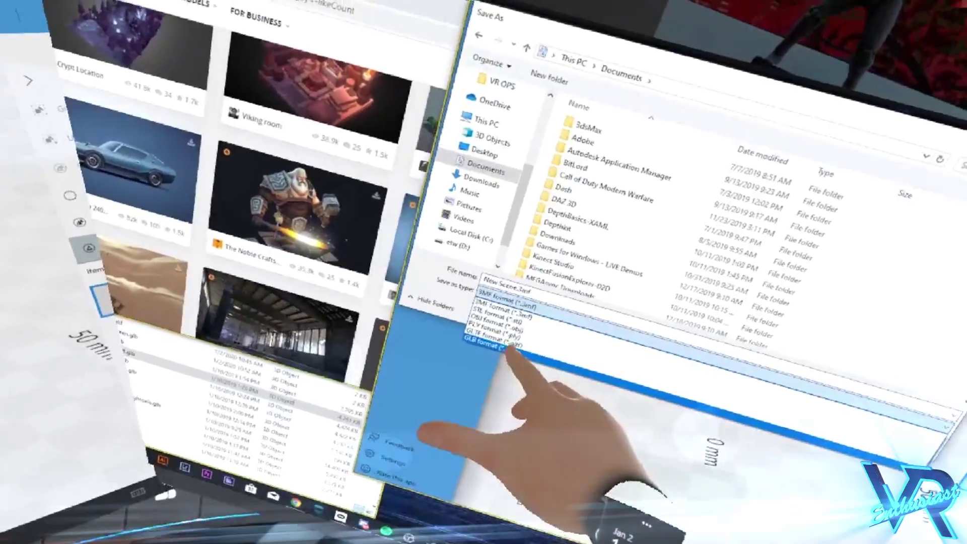
{"action": "left_click", "coordinate": [508, 334]}
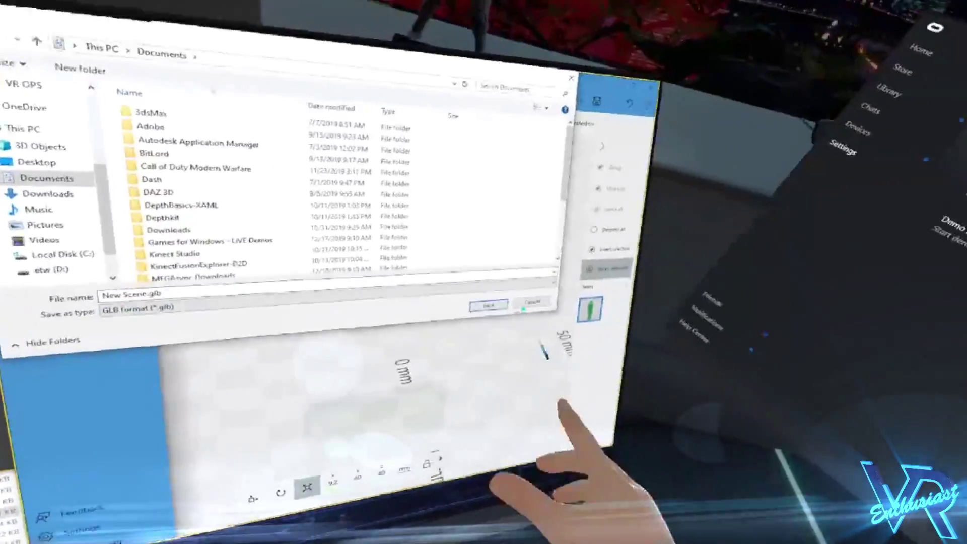
{"action": "left_click", "coordinate": [818, 433]}
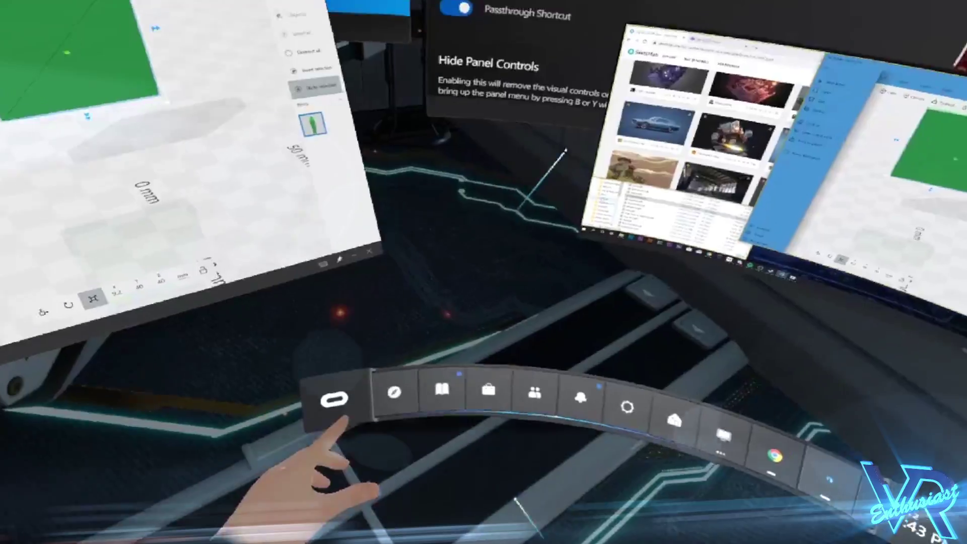
Bring up the Home menu and open the Inventory
{"action": "left_click", "coordinate": [362, 348]}
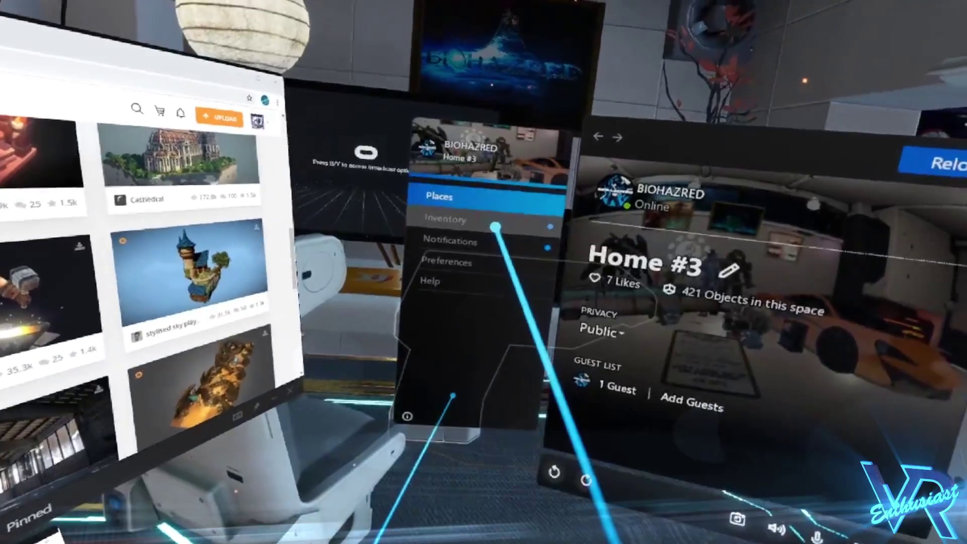
{"action": "left_click", "coordinate": [495, 227]}
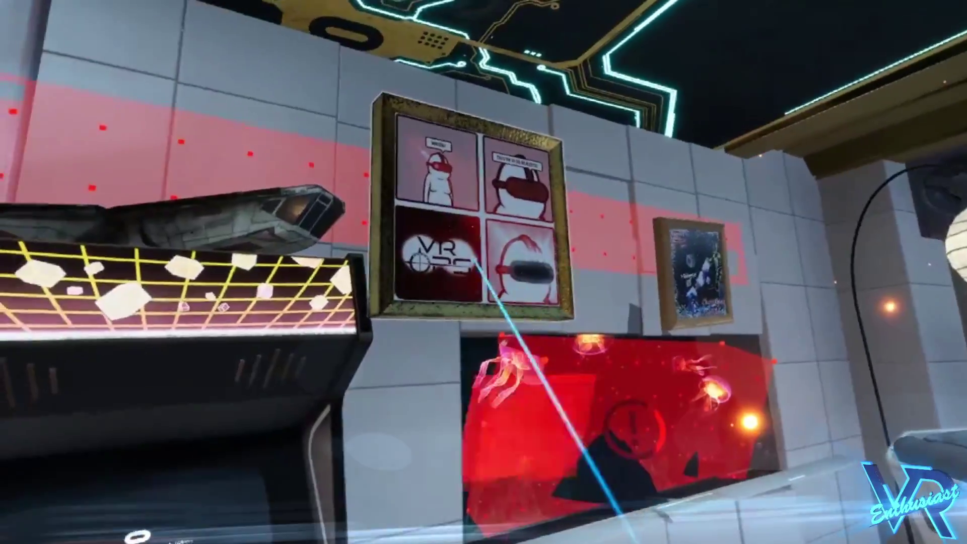
Take the framed christmas picture off the wall, bring it closer and rotate it
{"action": "left_click_drag", "start_coordinate": [487, 280], "coordinate": [508, 286]}
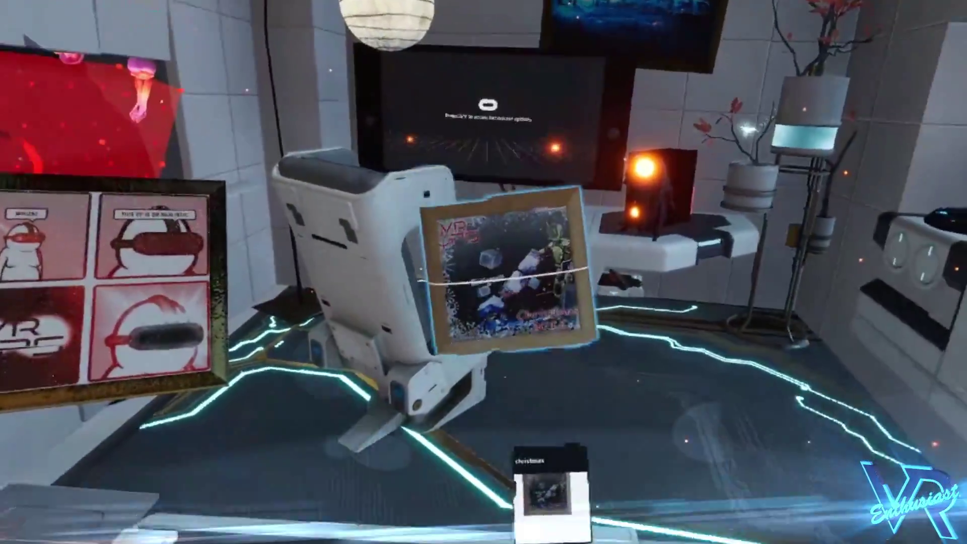
{"action": "left_click_drag", "start_coordinate": [509, 271], "coordinate": [496, 287]}
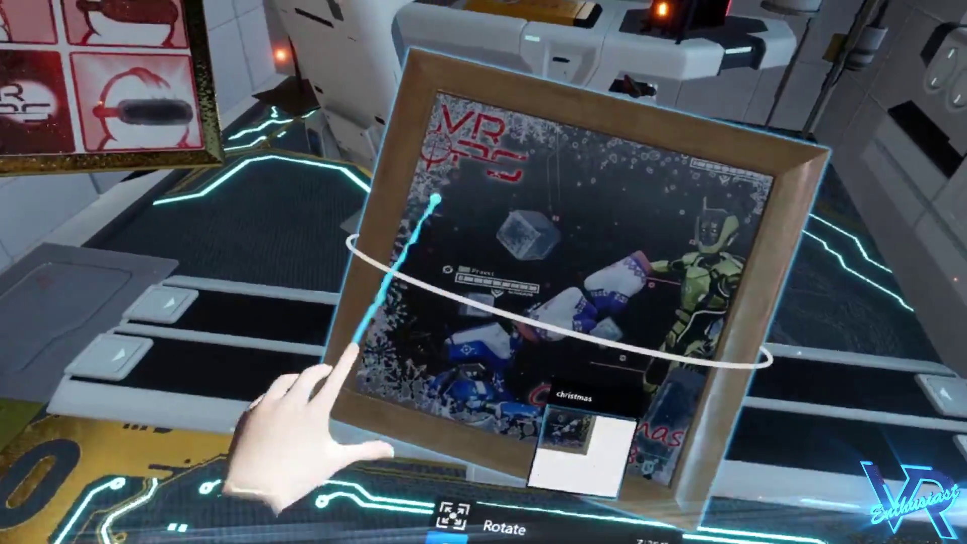
{"action": "left_click_drag", "start_coordinate": [435, 200], "coordinate": [503, 189]}
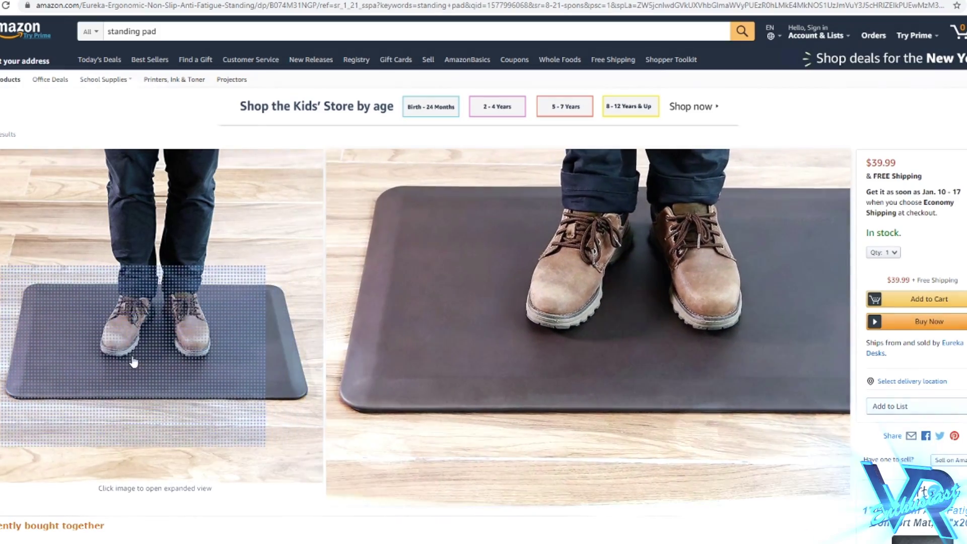
On the Amazon page, open the expanded image view of the Eureka anti-fatigue standing mat
{"action": "left_click", "coordinate": [133, 361]}
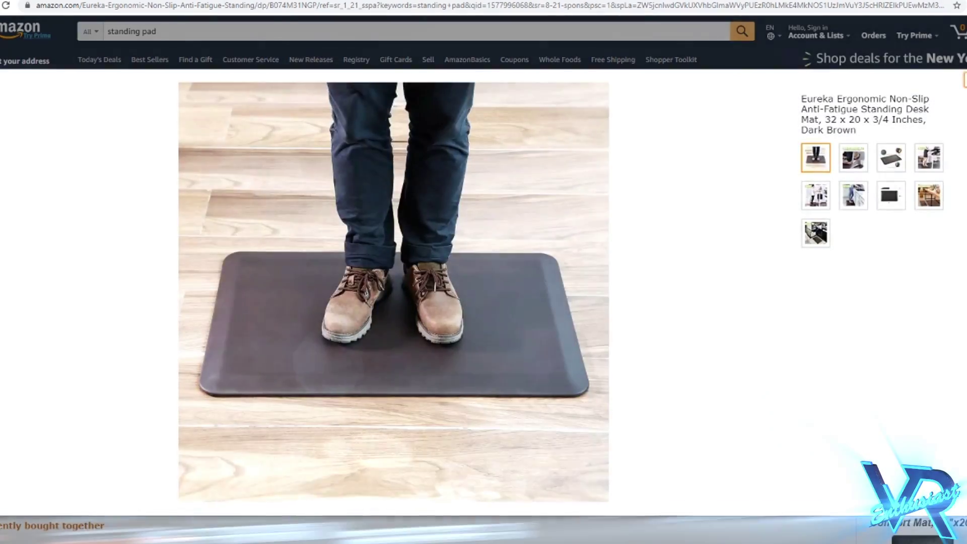